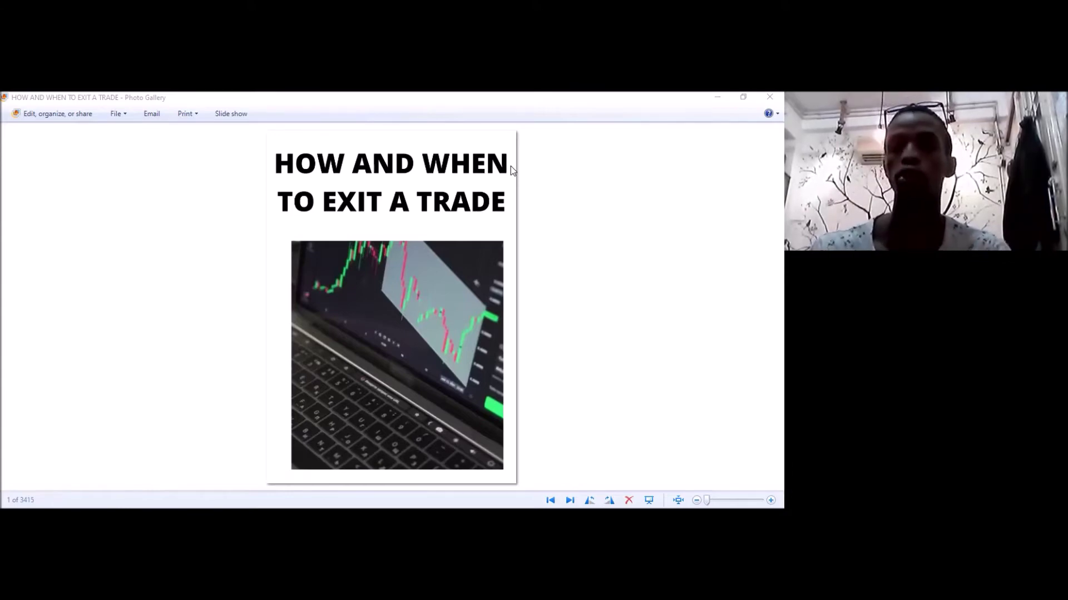
# - Switch from the title image to the GBPUSD trading chart in MetaTrader 4
pyautogui.hotkey('alt', 'Tab')
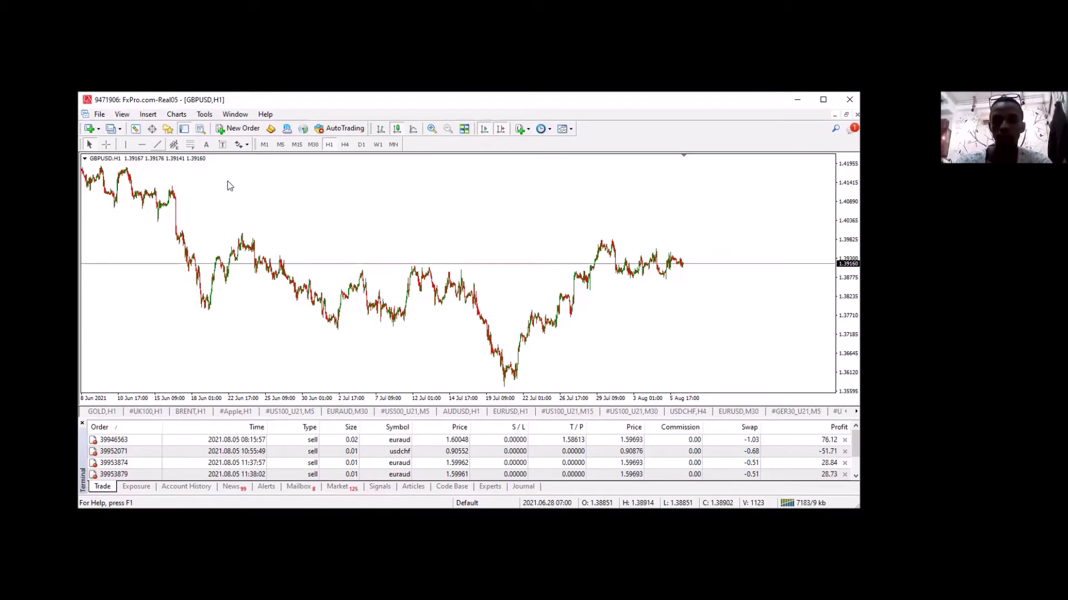
# - Place red horizontal levels at the July low, 1.3730, 1.3893 and the swing high near 1.3980
pyautogui.click(518, 376)
pyautogui.click(519, 377)
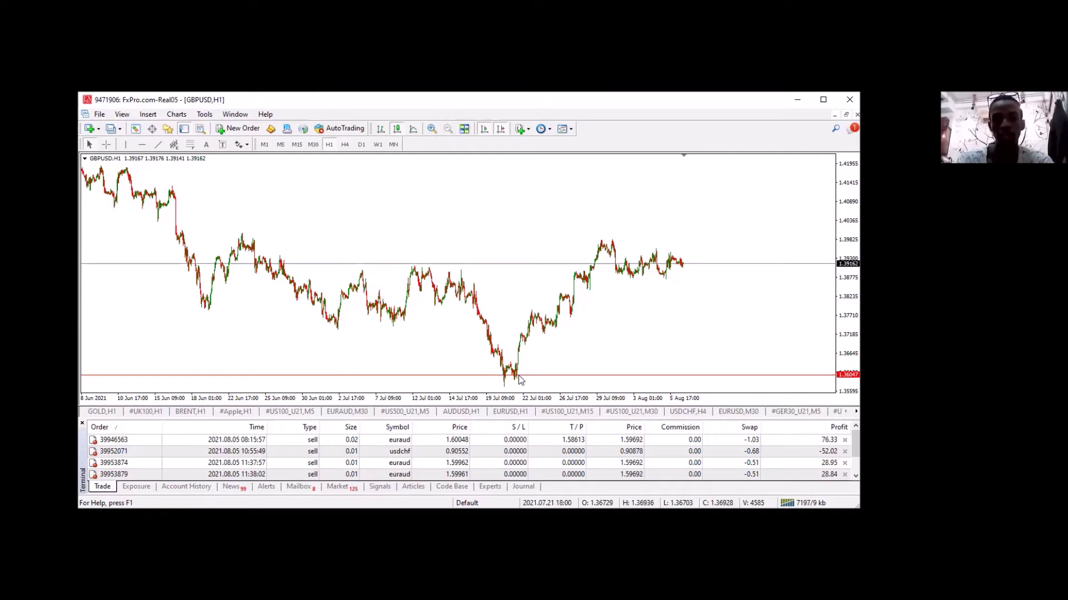
pyautogui.moveTo(518, 380); pyautogui.dragTo(506, 329)
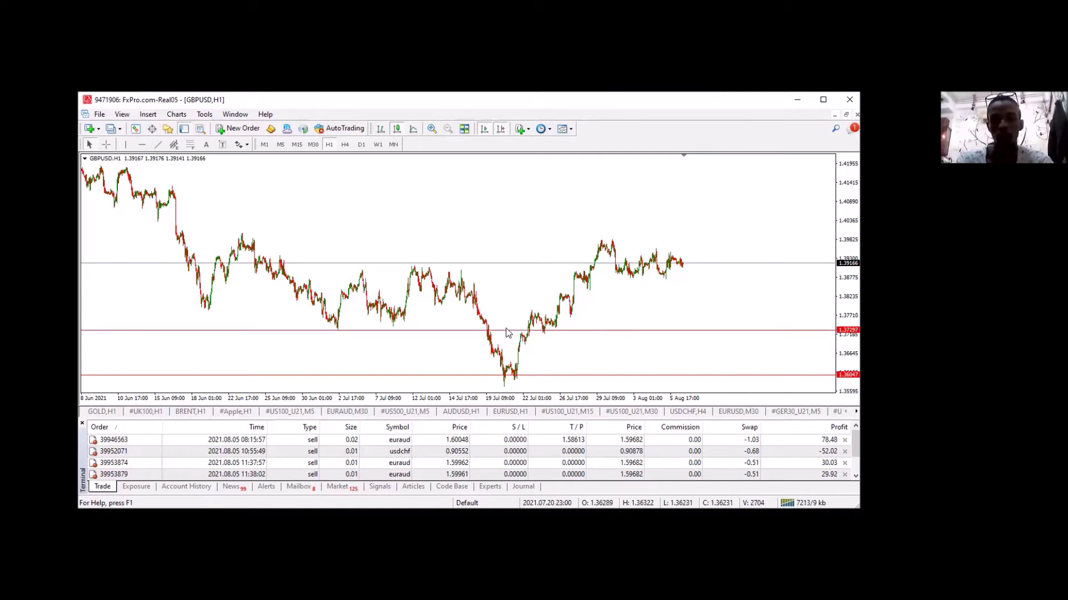
pyautogui.click(506, 331)
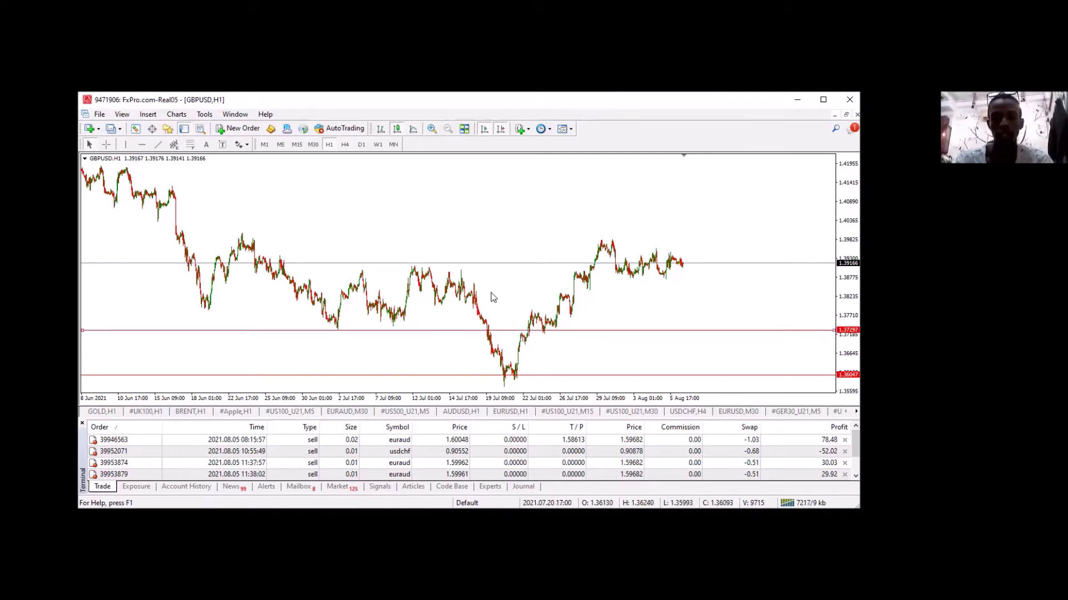
pyautogui.click(486, 271)
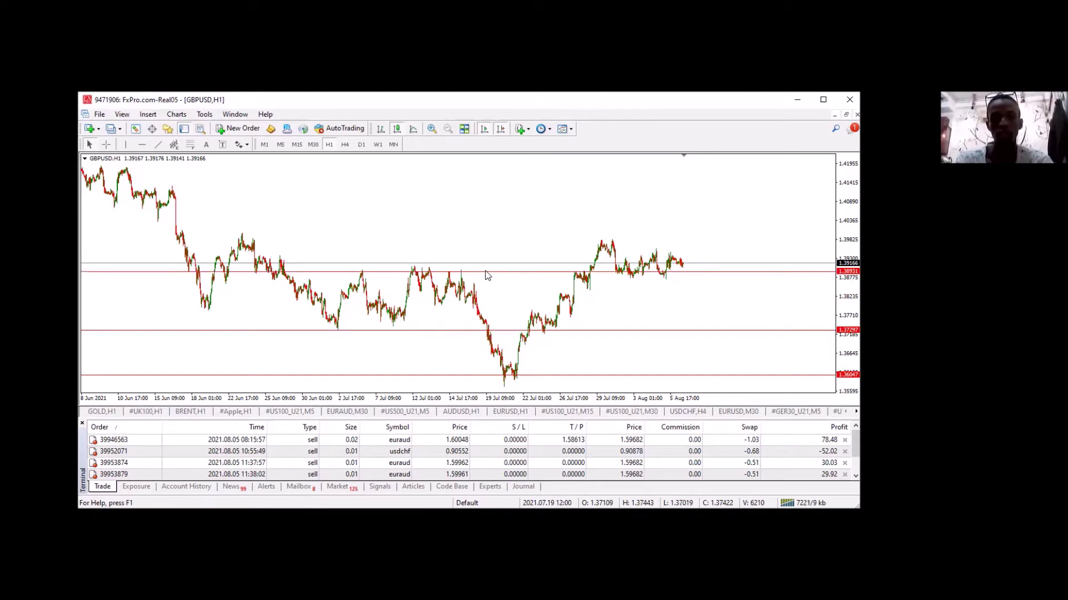
pyautogui.click(482, 253)
pyautogui.moveTo(482, 253); pyautogui.dragTo(478, 240)
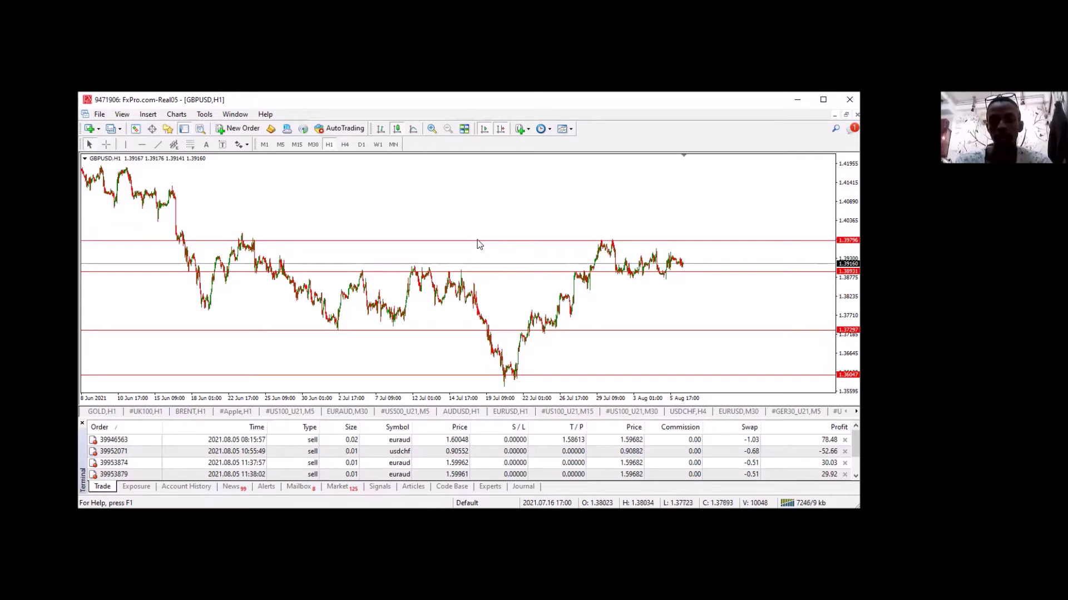
# - Change the GBPUSD chart period from H1 to M30
pyautogui.click(313, 145)
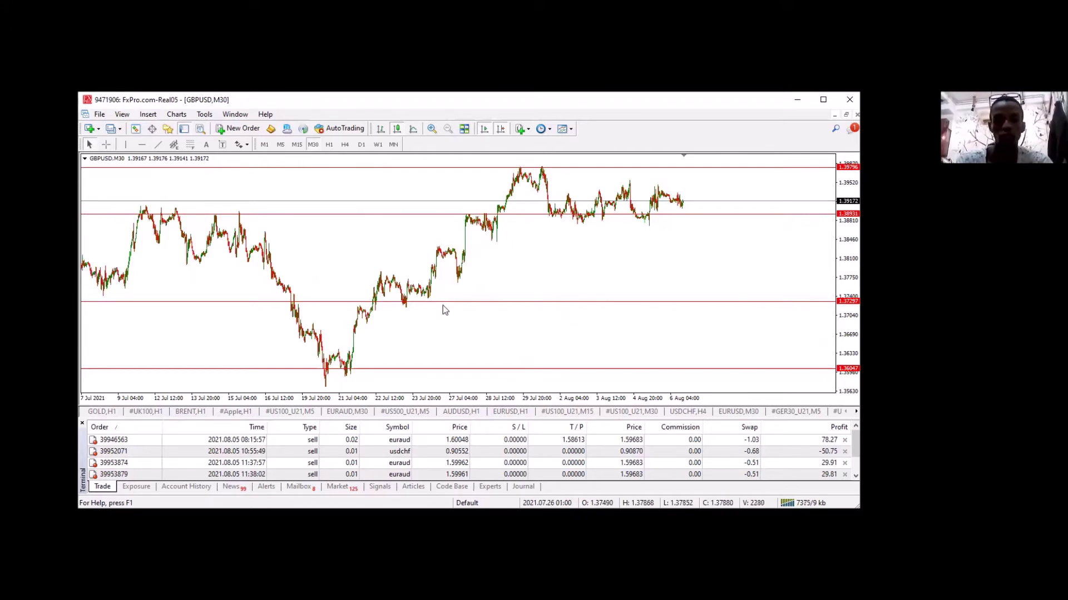
# - Add horizontal levels at 1.37836 and 1.38296, plus one moved down to about 1.36884
pyautogui.click(453, 273)
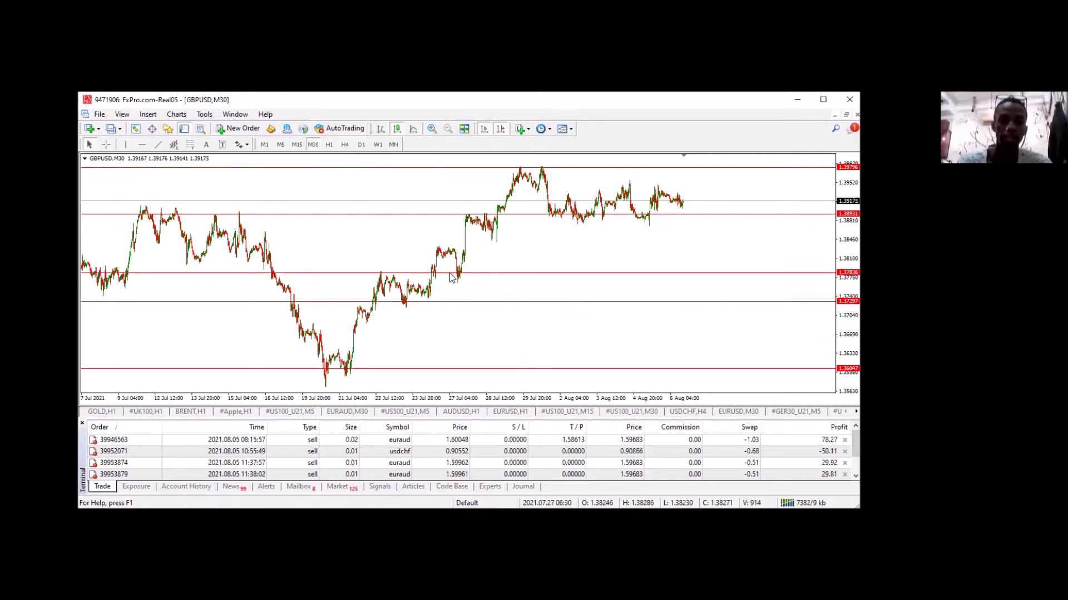
pyautogui.click(453, 250)
pyautogui.moveTo(448, 251); pyautogui.dragTo(441, 248)
pyautogui.click(443, 242)
pyautogui.moveTo(443, 242); pyautogui.dragTo(440, 232)
pyautogui.moveTo(442, 287); pyautogui.dragTo(429, 324)
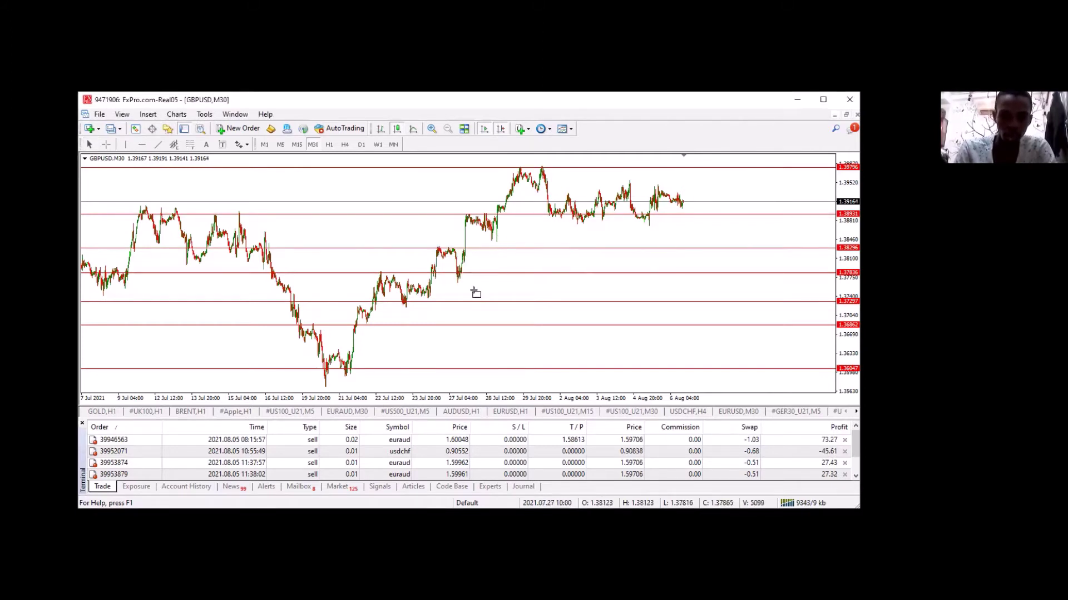
# - Draw a rectangle zone over the late-July pullback near the 1.3784 level
pyautogui.moveTo(481, 294); pyautogui.dragTo(490, 296)
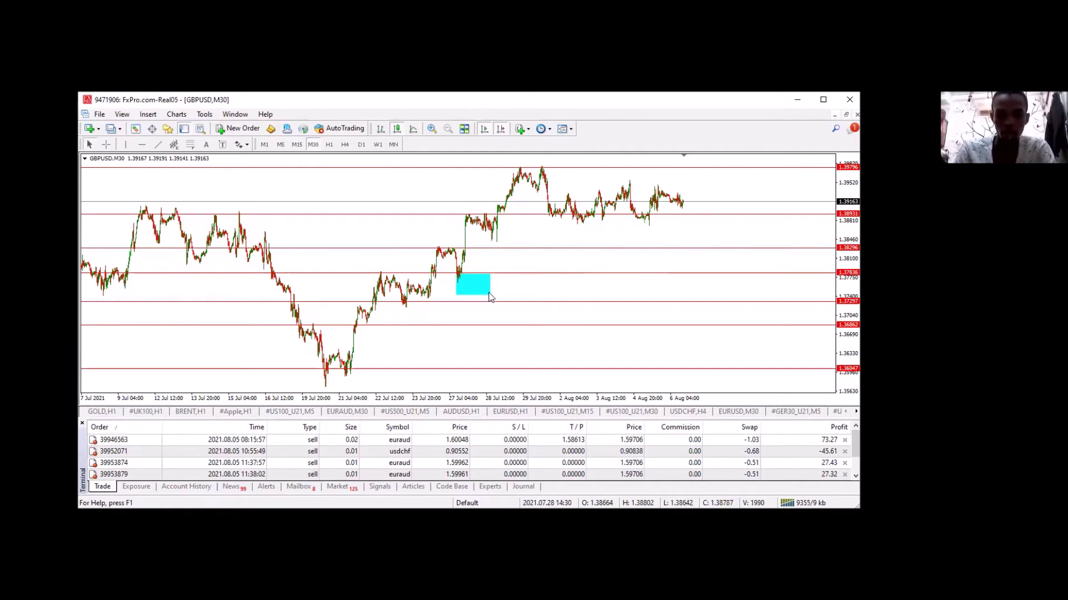
# - Make the late-July rectangle yellow and copy it onto the next pullback near 1.3830
pyautogui.doubleClick(491, 296)
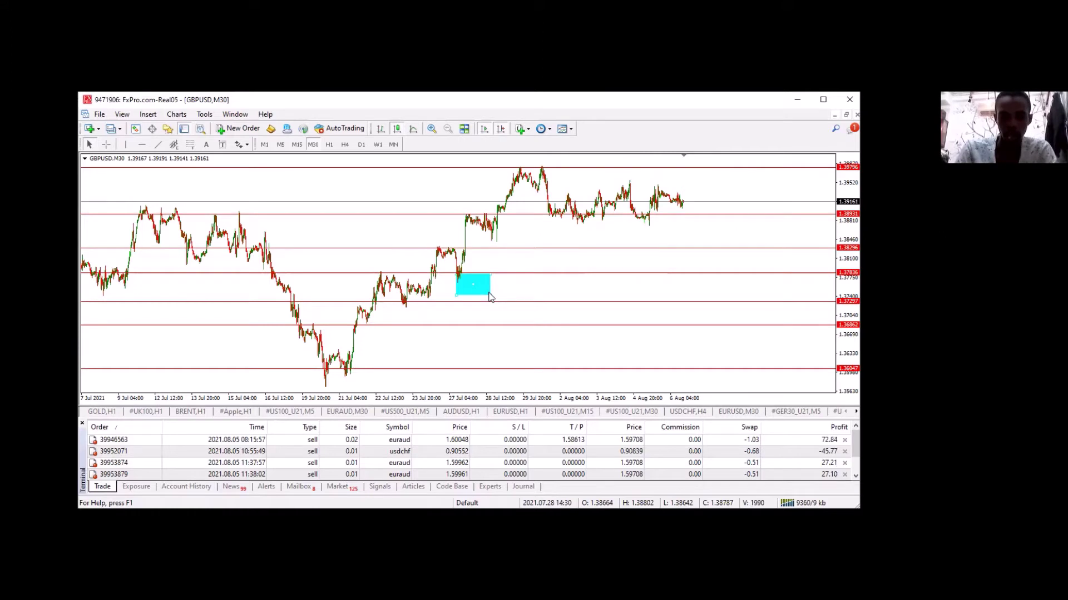
pyautogui.doubleClick(470, 280)
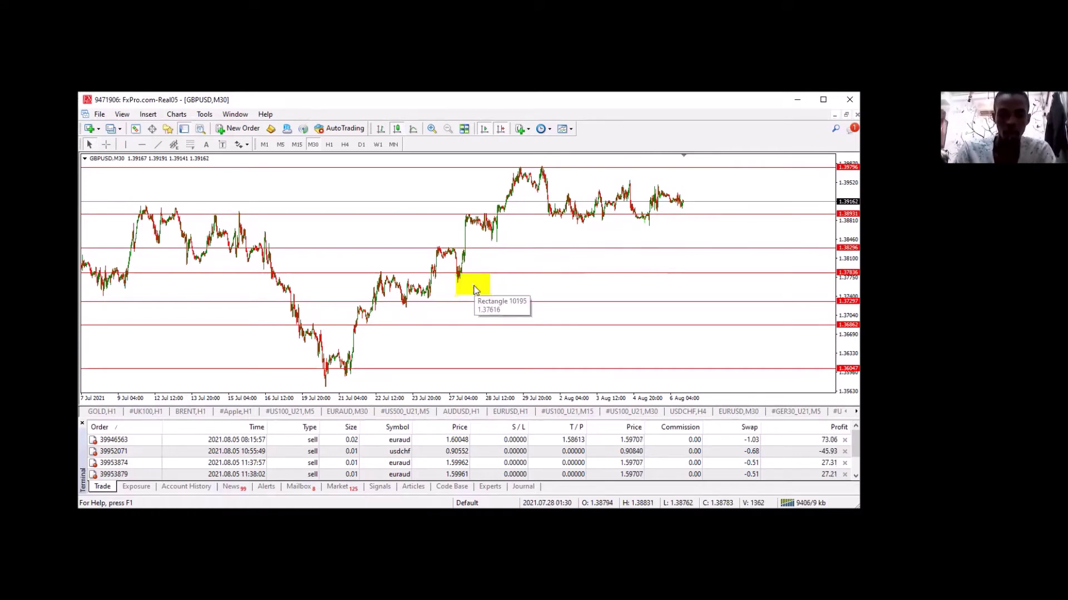
pyautogui.moveTo(480, 275); pyautogui.dragTo(499, 242)
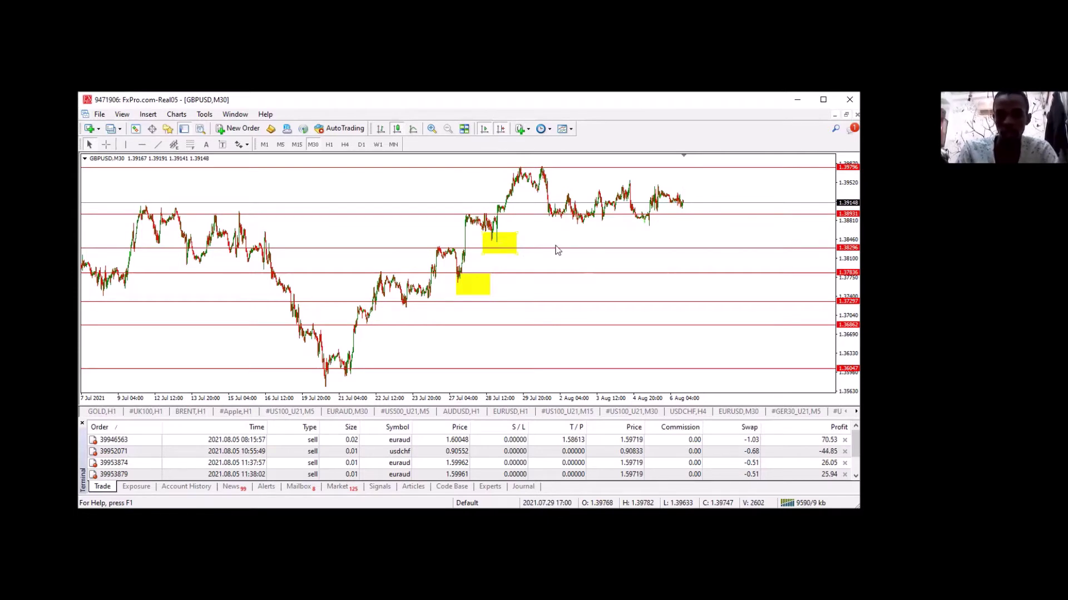
pyautogui.moveTo(580, 248); pyautogui.dragTo(655, 240)
# - Fine-tune the third yellow zone's position over the early-August dip near 1.389
pyautogui.moveTo(655, 243); pyautogui.dragTo(655, 243)
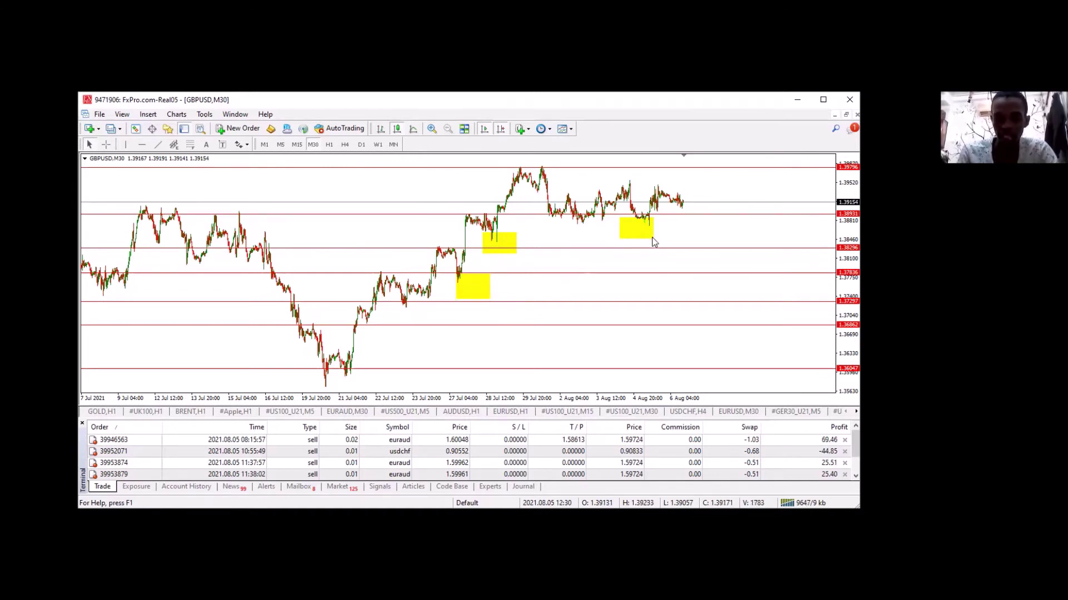
# - Extend the 4 Aug yellow zone downward and draw a short red line down from that swing
pyautogui.moveTo(656, 247); pyautogui.dragTo(659, 250)
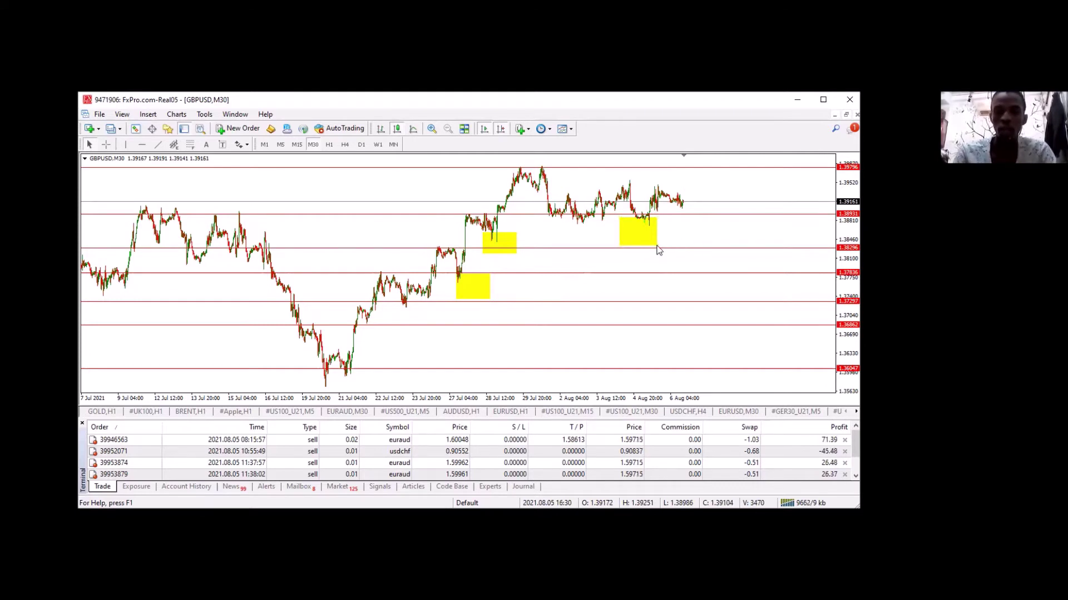
pyautogui.moveTo(637, 219)
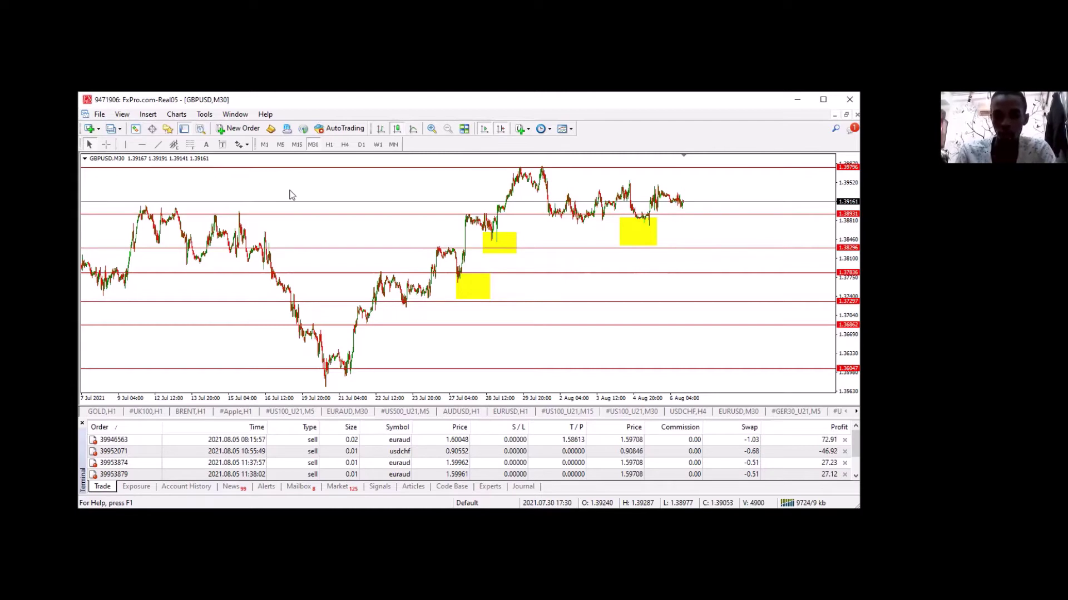
pyautogui.moveTo(652, 221); pyautogui.dragTo(662, 243)
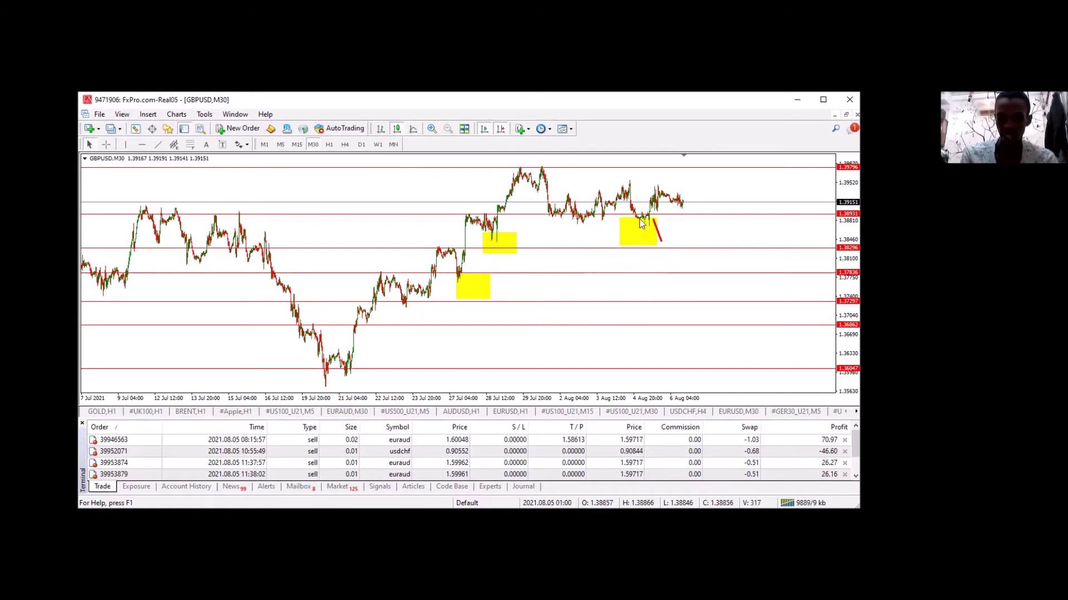
# - Drag the chart right to bring earlier GBPUSD price history into view
pyautogui.moveTo(645, 226)
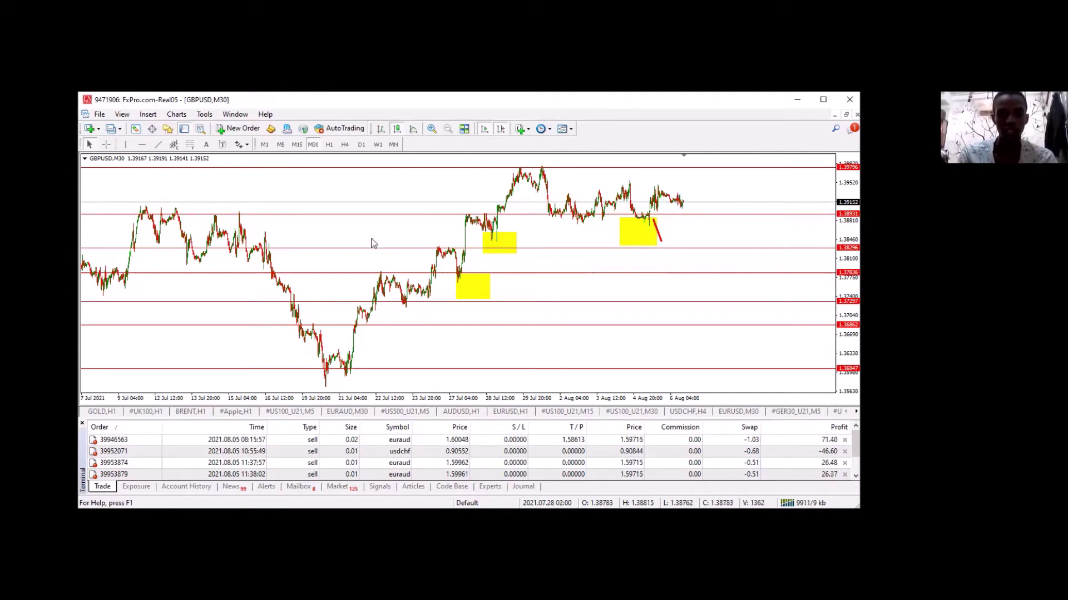
pyautogui.moveTo(362, 230); pyautogui.dragTo(514, 235)
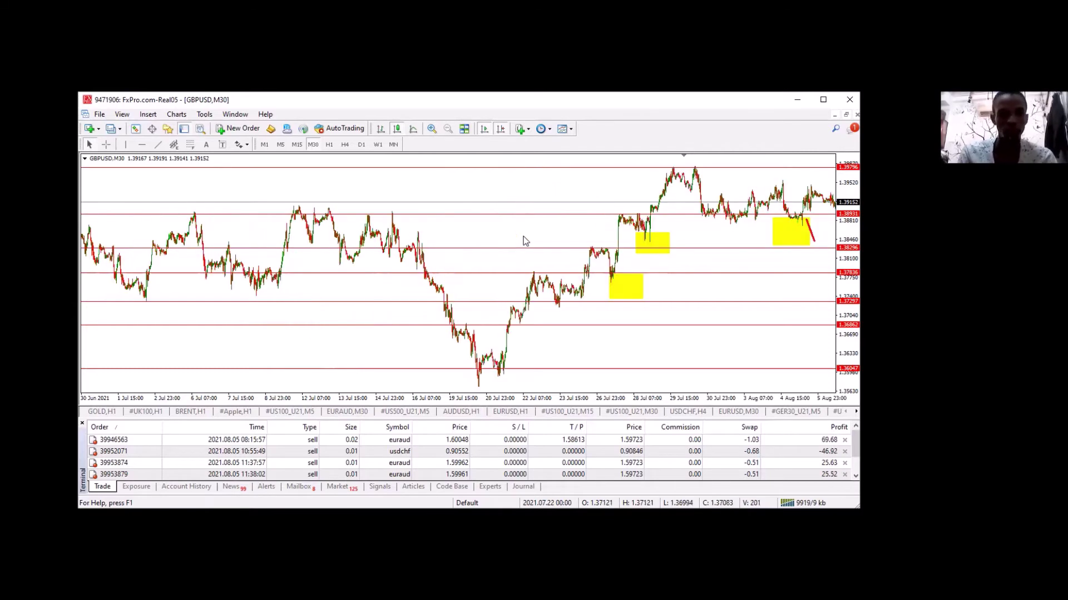
pyautogui.click(176, 114)
# - Scroll back to late June and copy a yellow zone onto the mid-July drop near 1.3784
pyautogui.click(481, 280)
pyautogui.scroll(5, 482, 280)
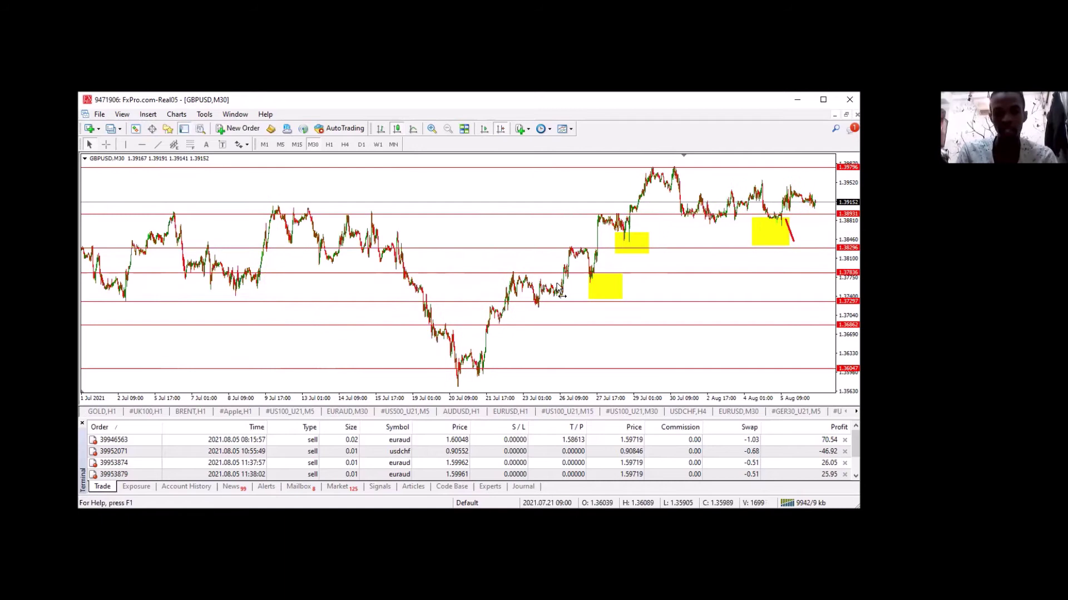
pyautogui.moveTo(498, 278); pyautogui.dragTo(526, 279)
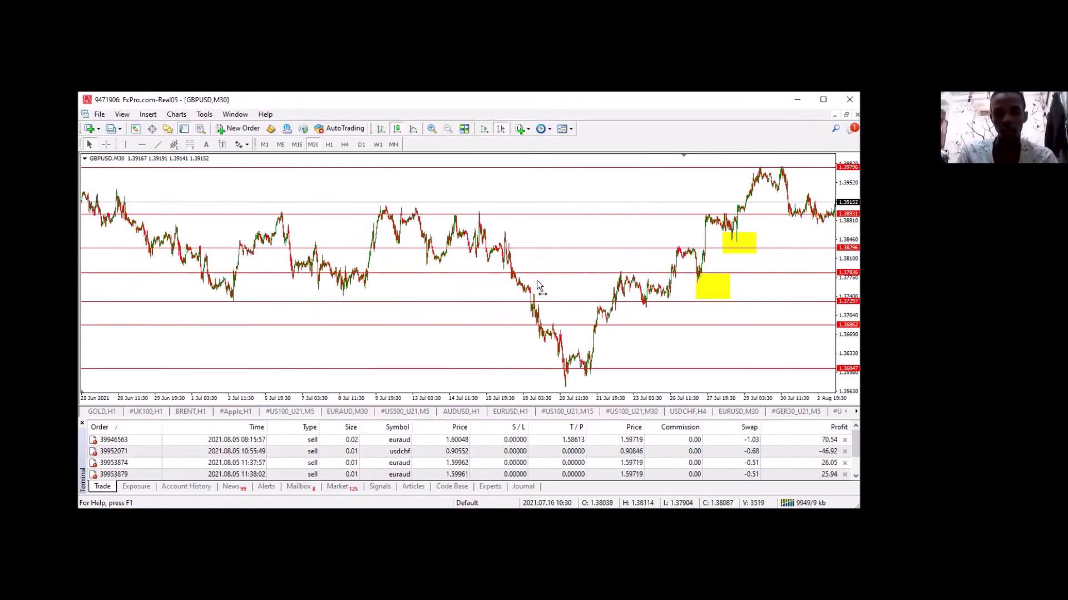
pyautogui.scroll(3, 538, 286)
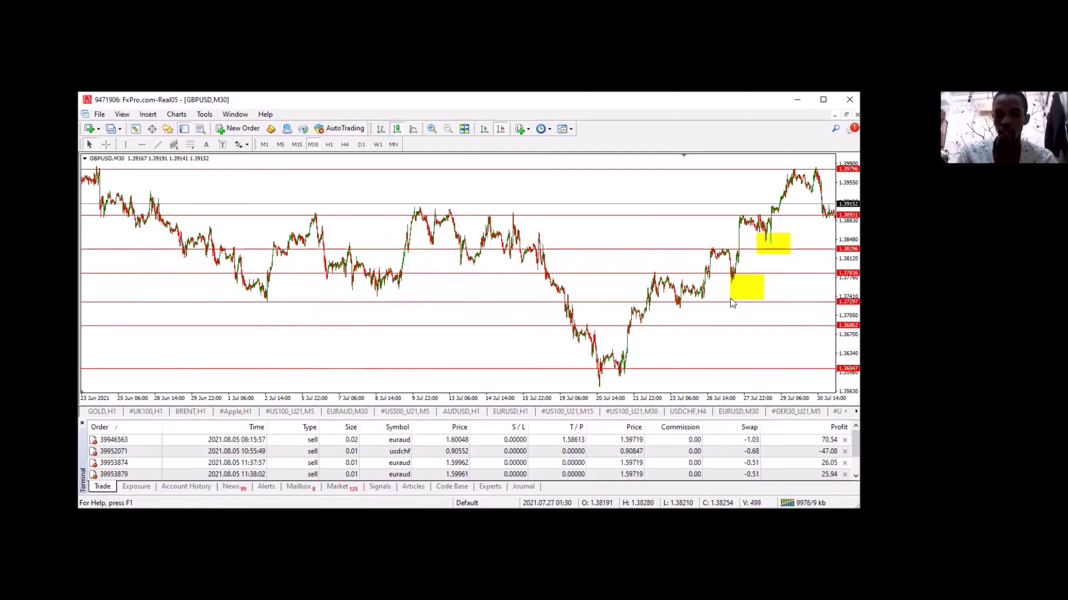
pyautogui.moveTo(730, 299); pyautogui.dragTo(522, 284)
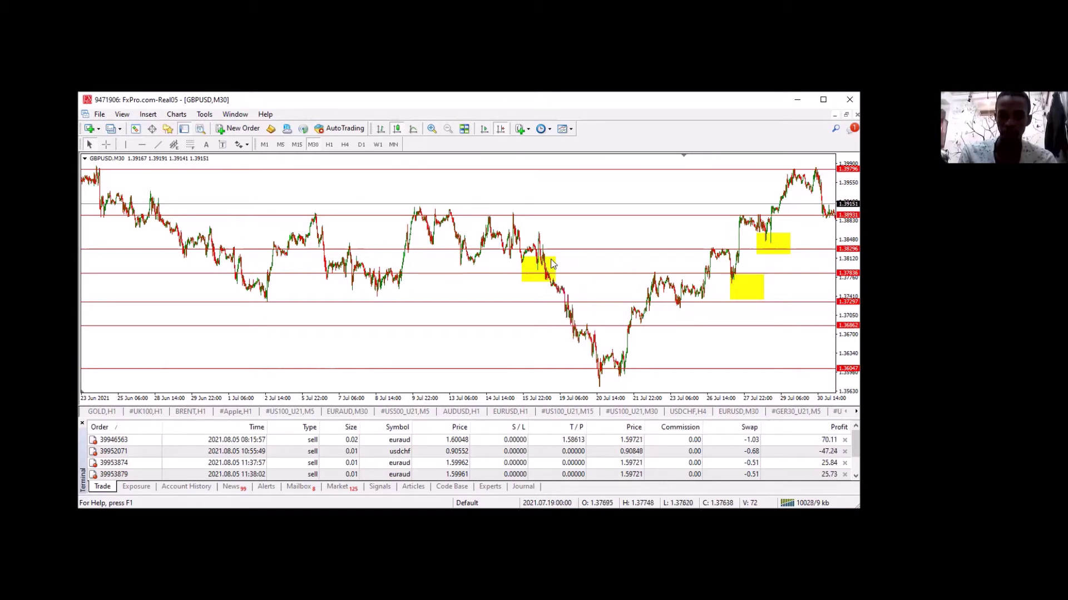
# - Draw three yellow rectangles down the decline near 1.3730, 1.3686 and the 1.3605 low
pyautogui.moveTo(552, 264); pyautogui.dragTo(584, 283)
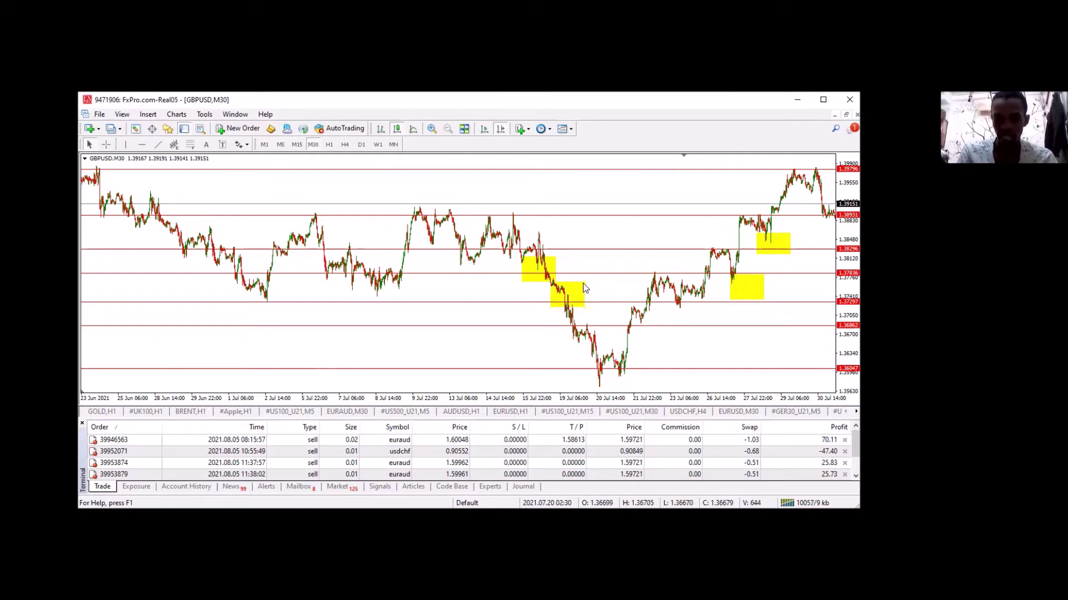
pyautogui.moveTo(568, 337); pyautogui.dragTo(602, 311)
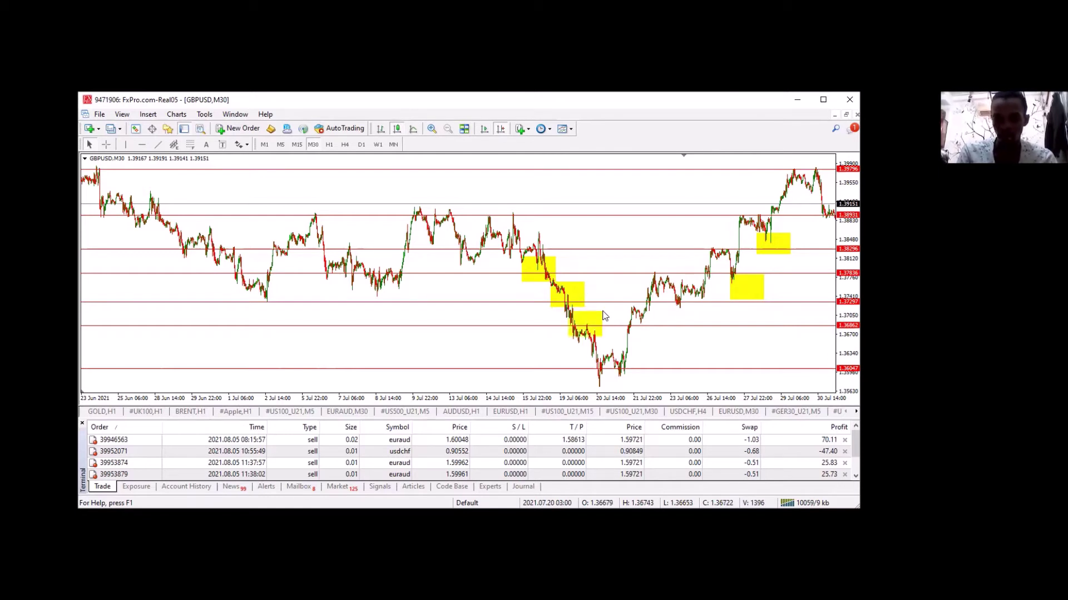
pyautogui.moveTo(581, 375); pyautogui.dragTo(617, 352)
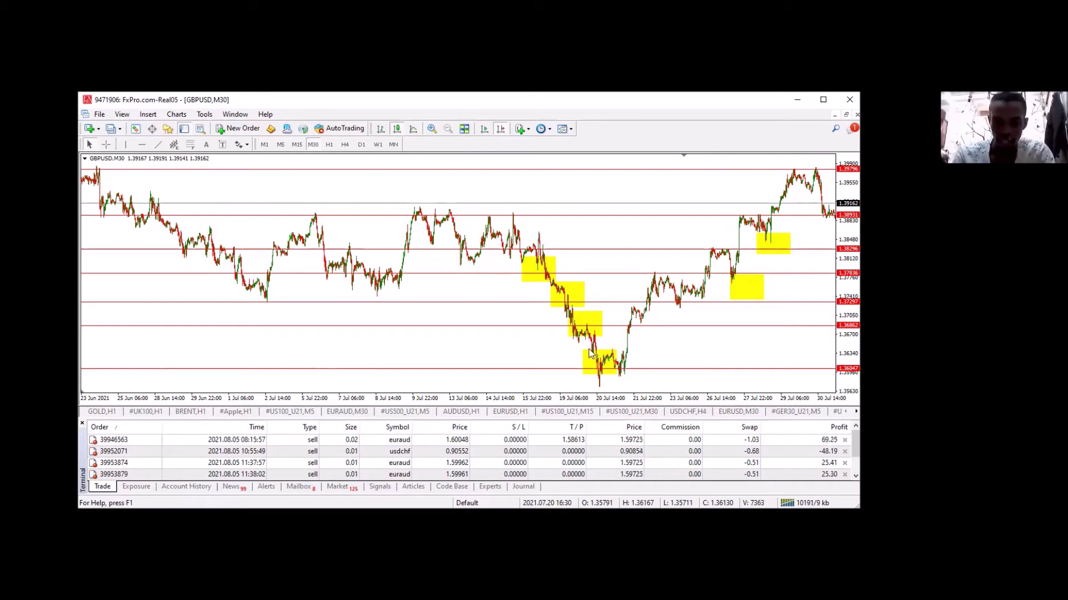
pyautogui.moveTo(599, 369)
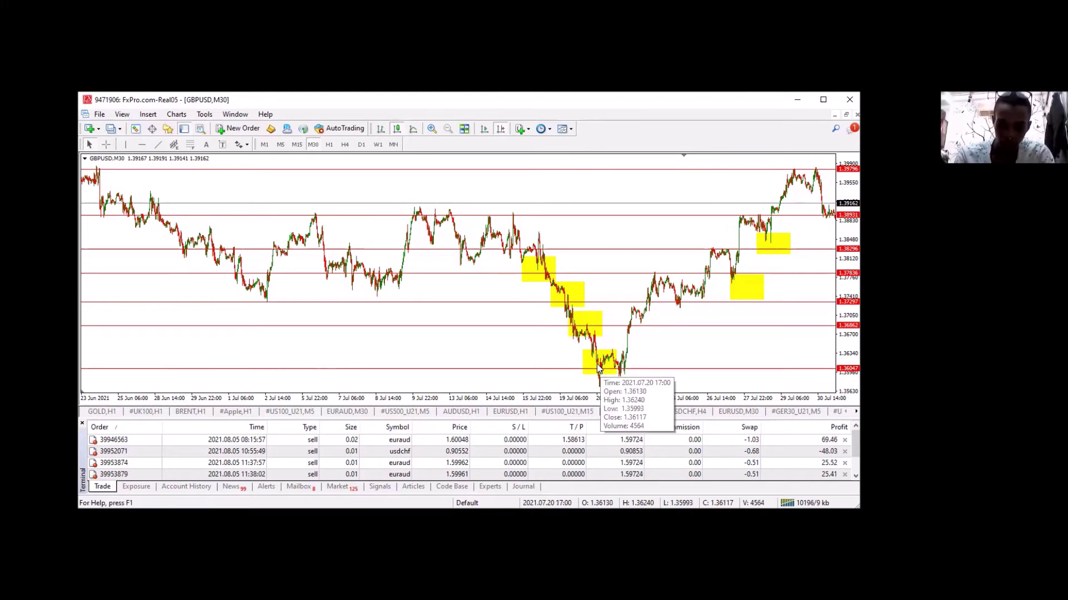